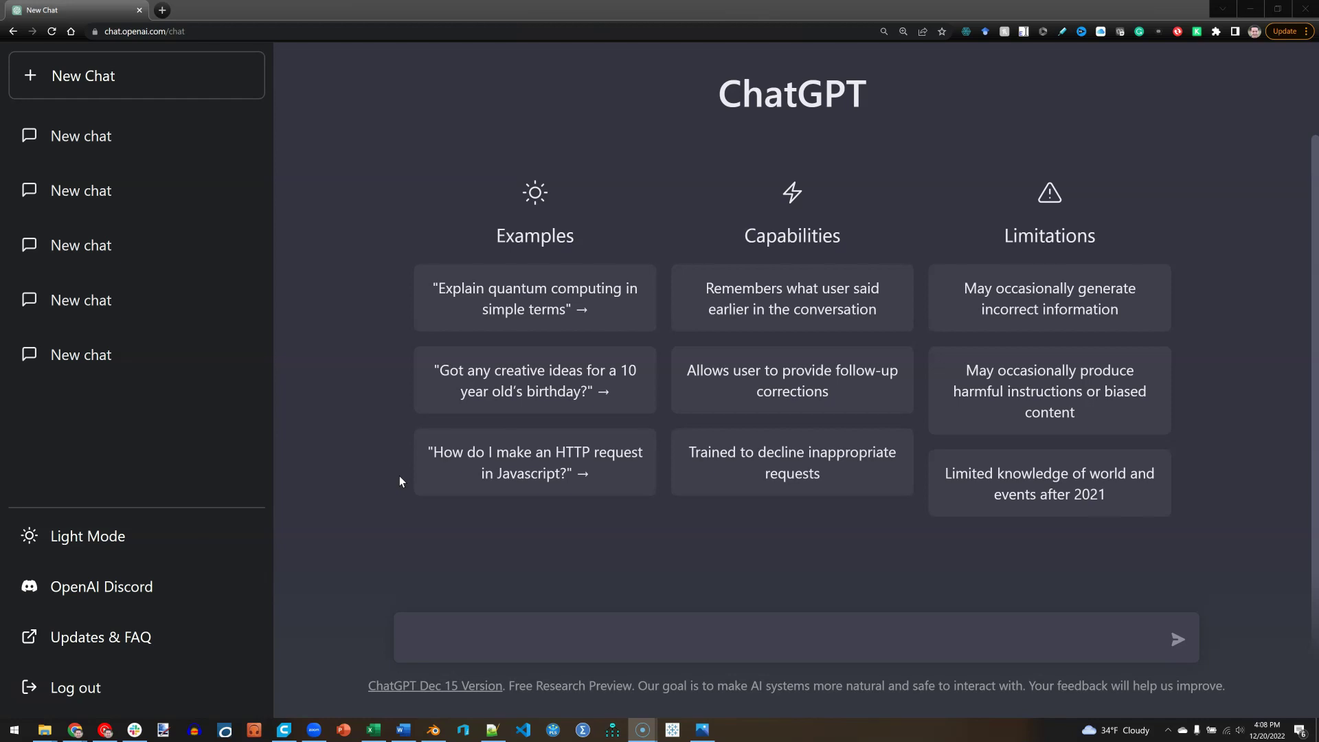
# Paste and send the abductive-reasoning prompt on employee autonomy and job satisfaction, requesting a bibliography.
pyautogui.click(515, 627)
pyautogui.write('Provide one paragraph of abductive reasoning to explain why an increase in employee autonomy is likely to lead to an increase in job satisfaction. Use citations from the social sciences, including psychology literature where appropriate. Try to use words like "because" and "due to" to imply causation. List citations as a bibliography after the paragraph.')
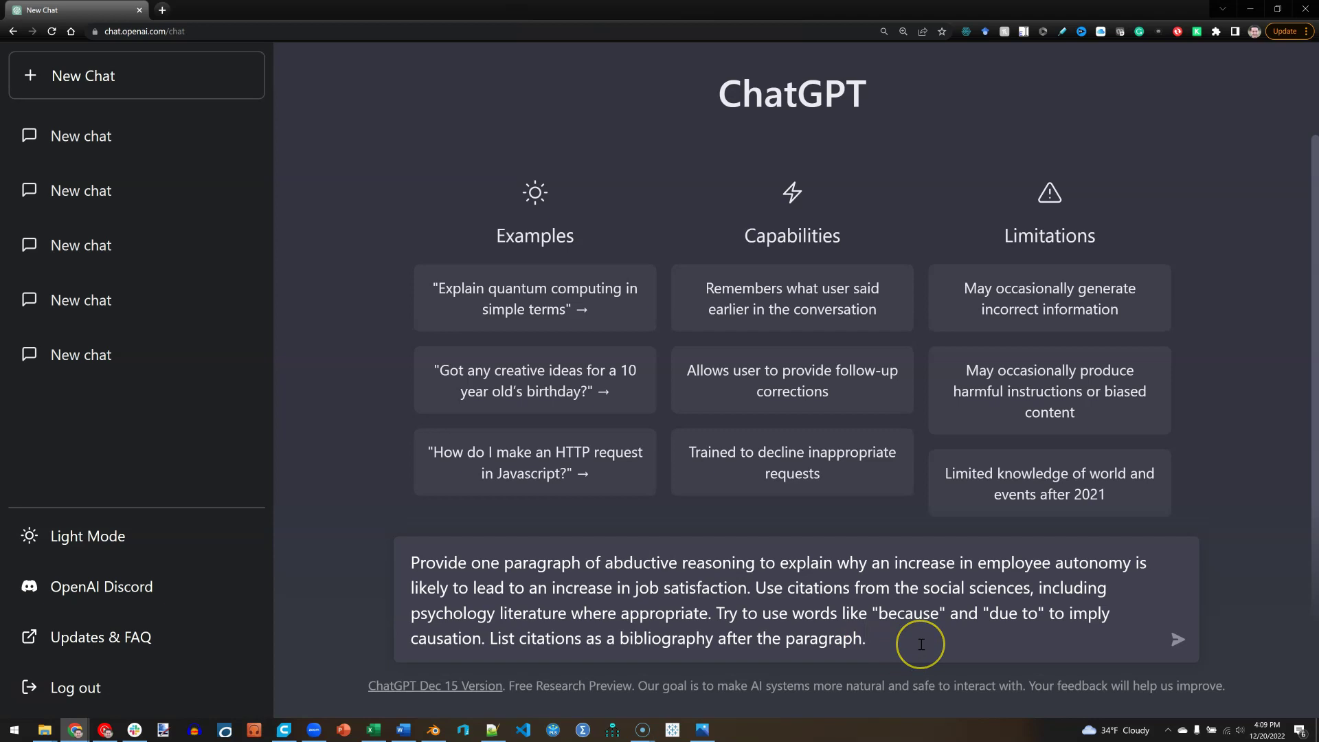
pyautogui.press('Return')
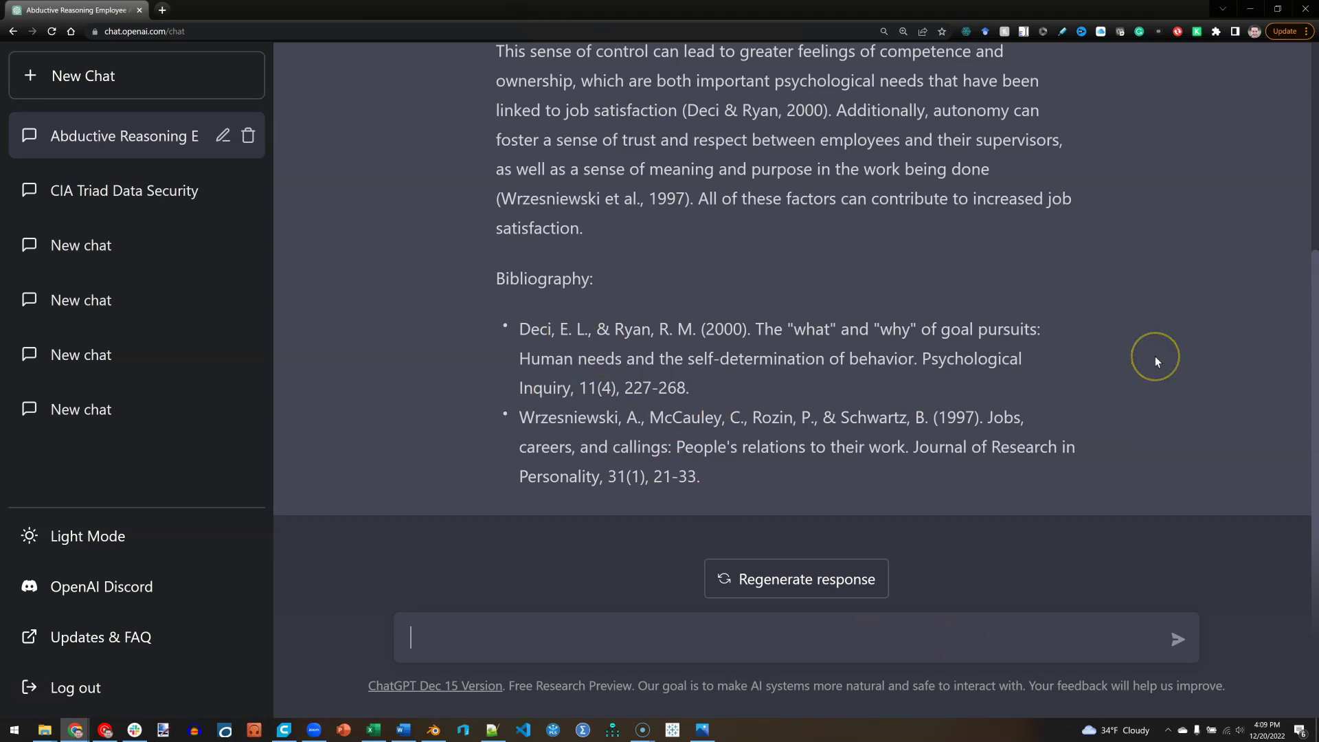
# Regenerate the autonomy answer to get a second version that adds Grant & Parker (2009) to the bibliography.
pyautogui.click(821, 579)
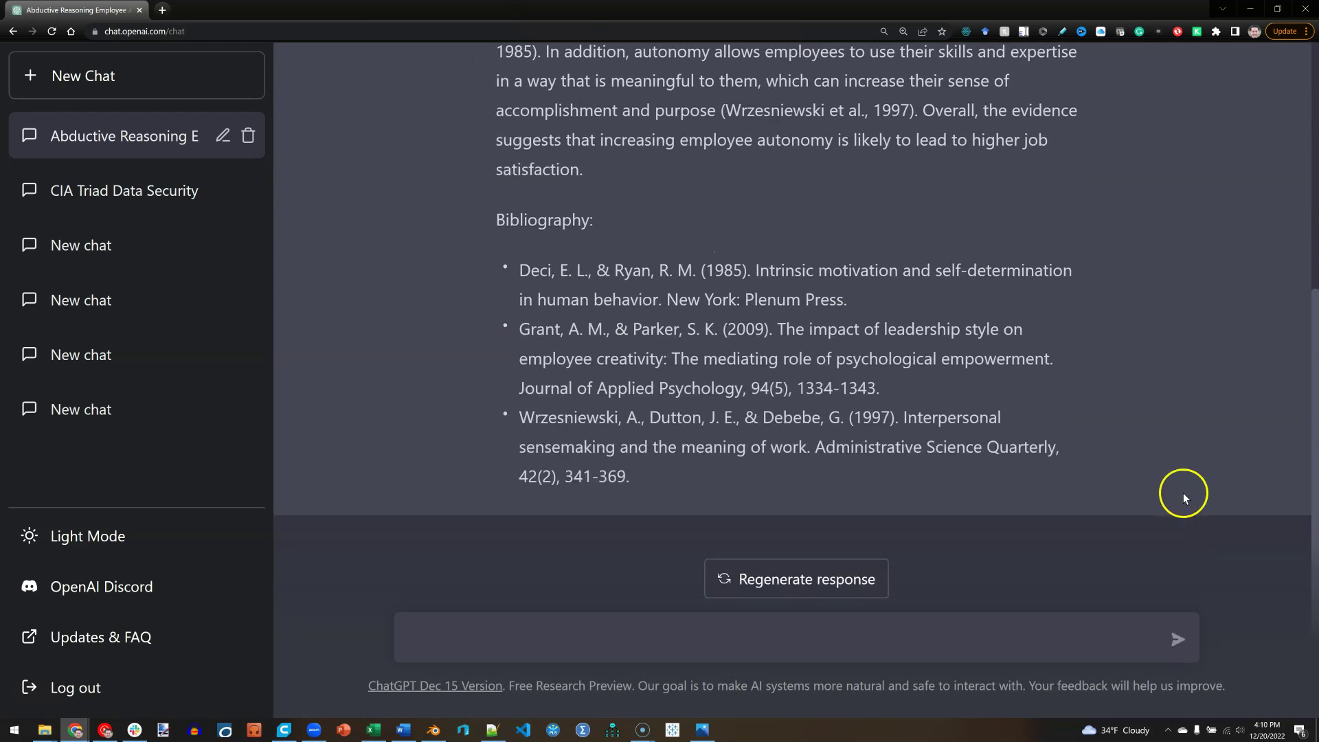
pyautogui.scroll(2, 1183, 493)
pyautogui.scroll(1, 1183, 495)
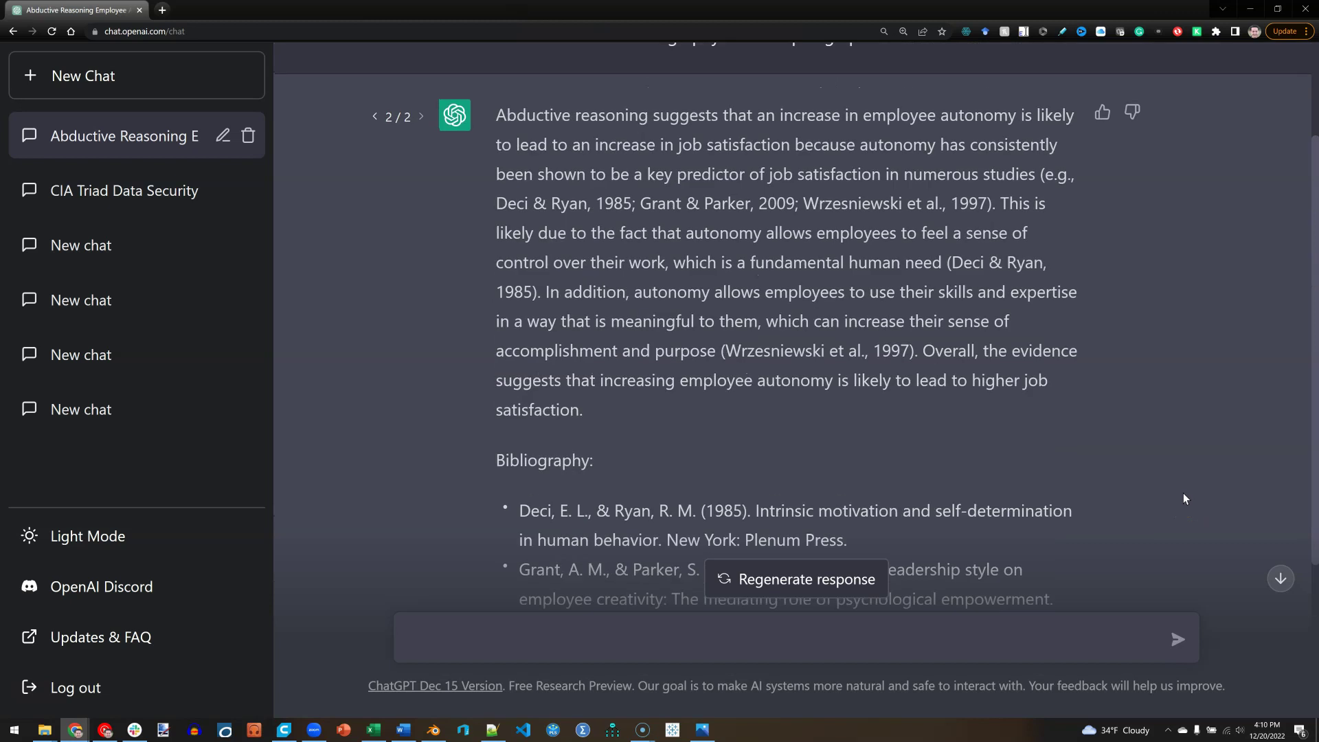
pyautogui.scroll(-2, 1172, 488)
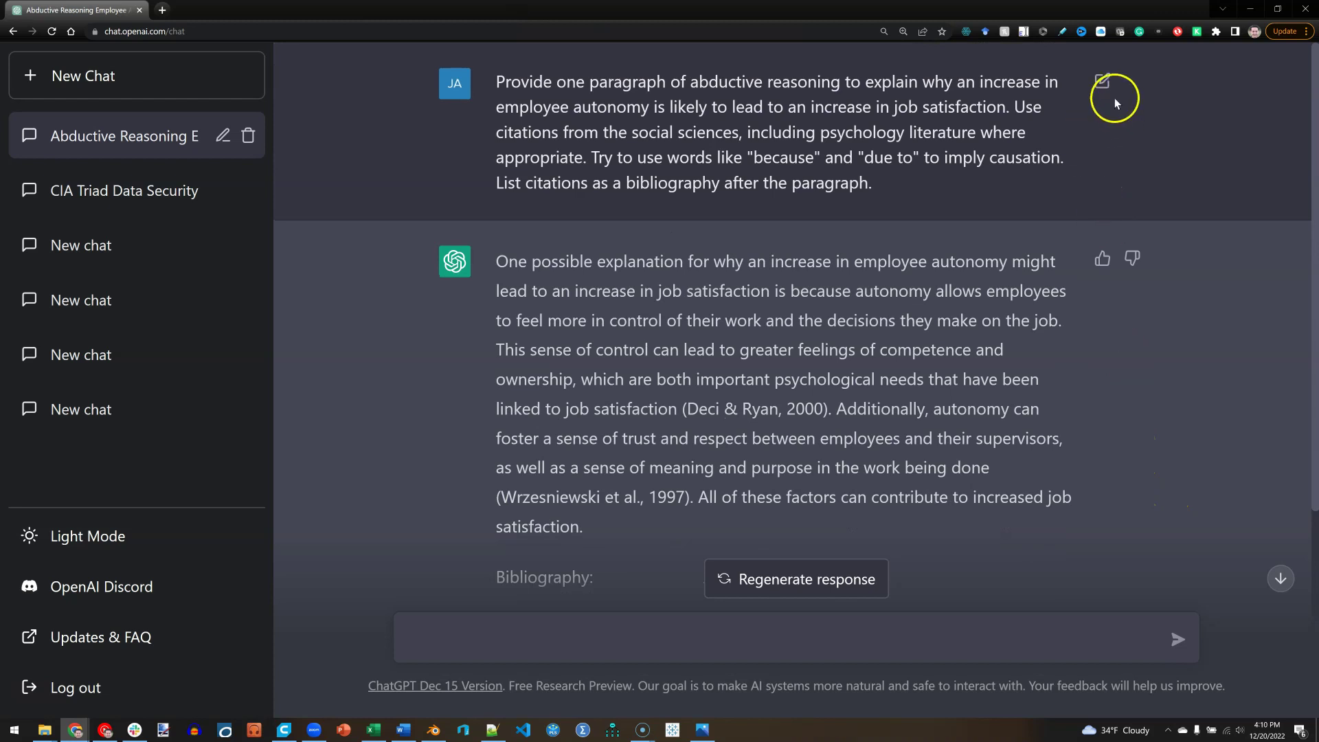
# Edit the original prompt, replacing 'employee autonomy' with 'workplace fairness'.
pyautogui.click(1097, 85)
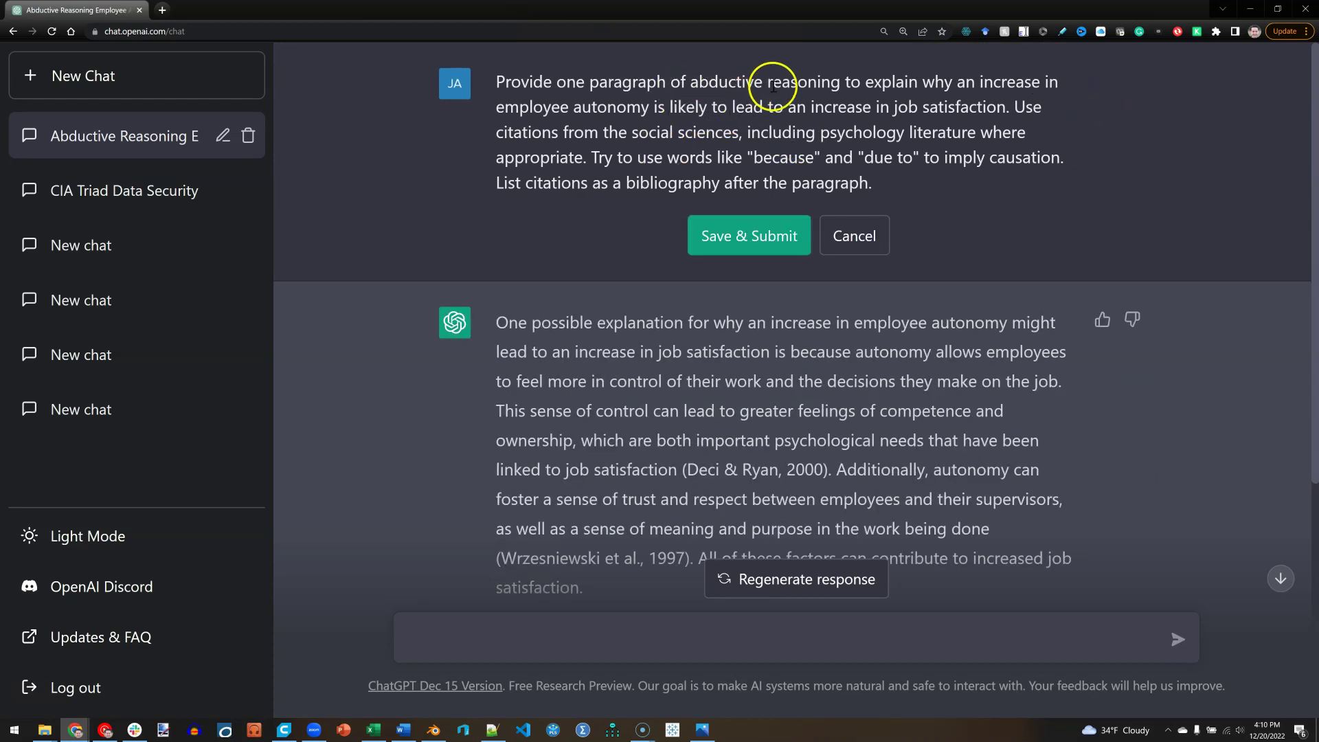
pyautogui.doubleClick(595, 106)
pyautogui.press('Left')
pyautogui.hotkey('ctrl', 'shift', 'Left')
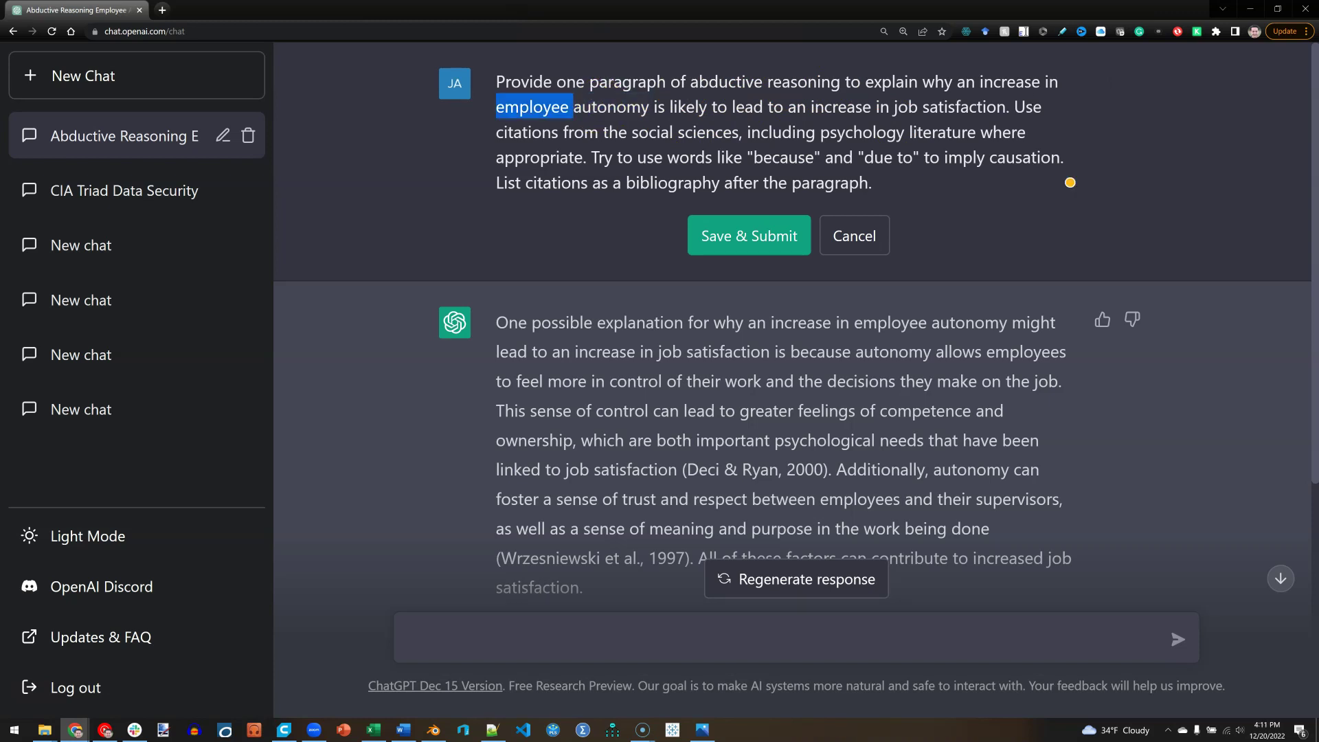
pyautogui.hotkey('ctrl', 'shift', 'Right')
pyautogui.write('workplace fairness')
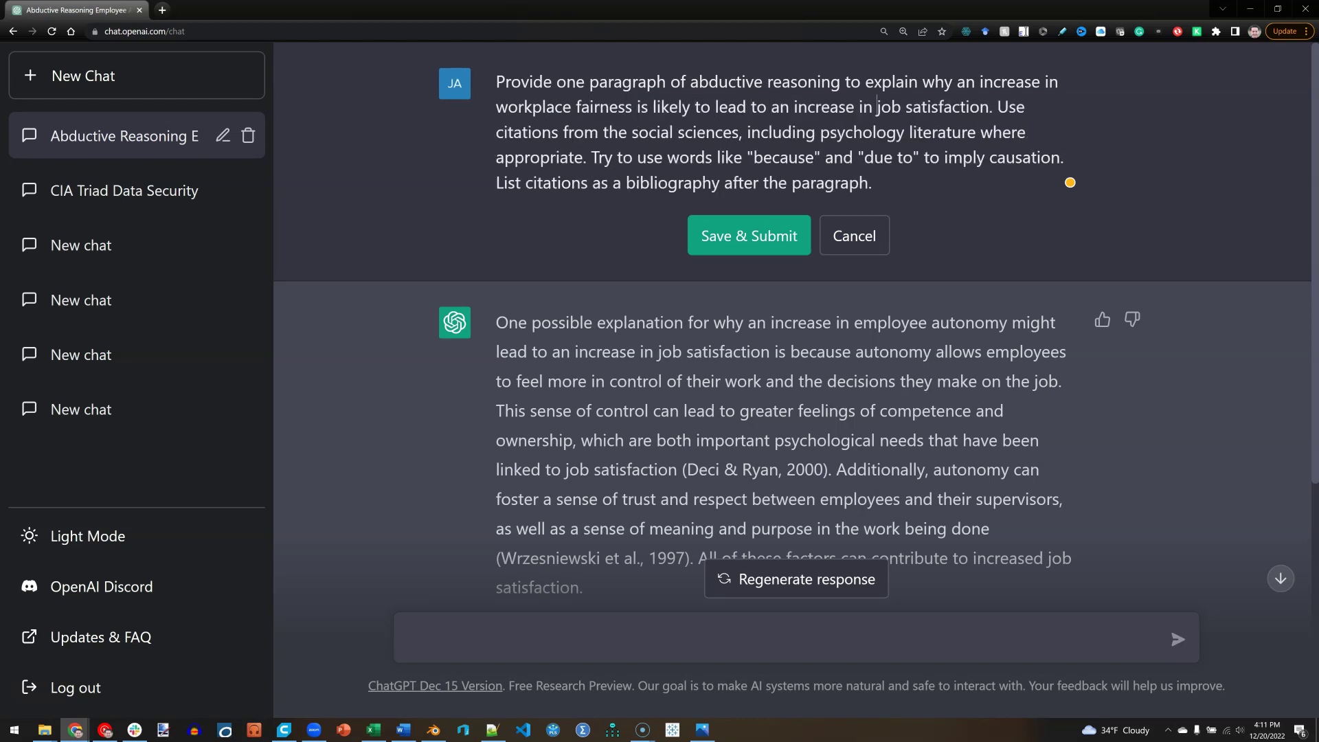
# Change 'an increase in job satisfaction' to 'a decrease in burnout' in the prompt.
pyautogui.hotkey('ctrl', 'shift', 'Right')
pyautogui.hotkey('ctrl', 'shift', 'Right')
pyautogui.write('burnout')
pyautogui.doubleClick(823, 109)
pyautogui.write('decrease')
pyautogui.hotkey('ctrl', 'Left')
pyautogui.press('Left')
pyautogui.press('BackSpace')
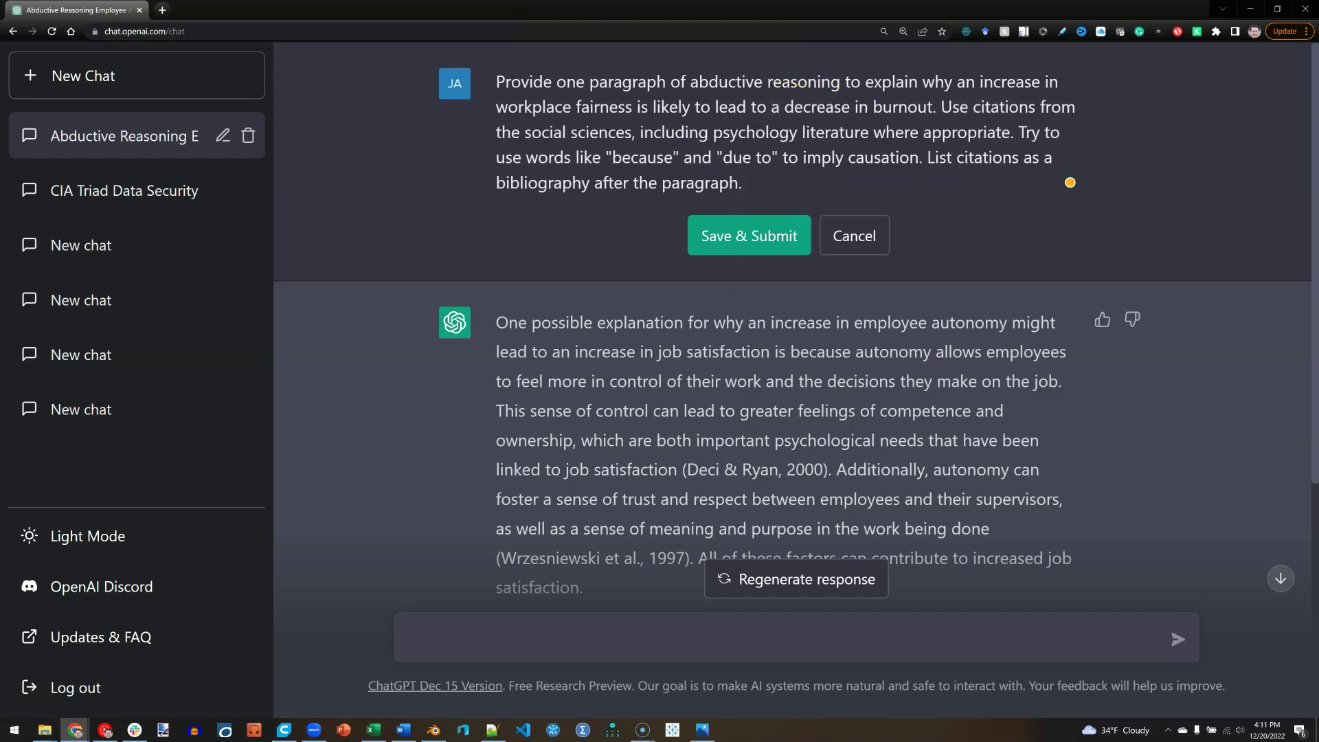
# Submit the edited prompt and review the answer citing Furnham & Cheng, Shirom & Melamed, and Holland et al.
pyautogui.click(727, 230)
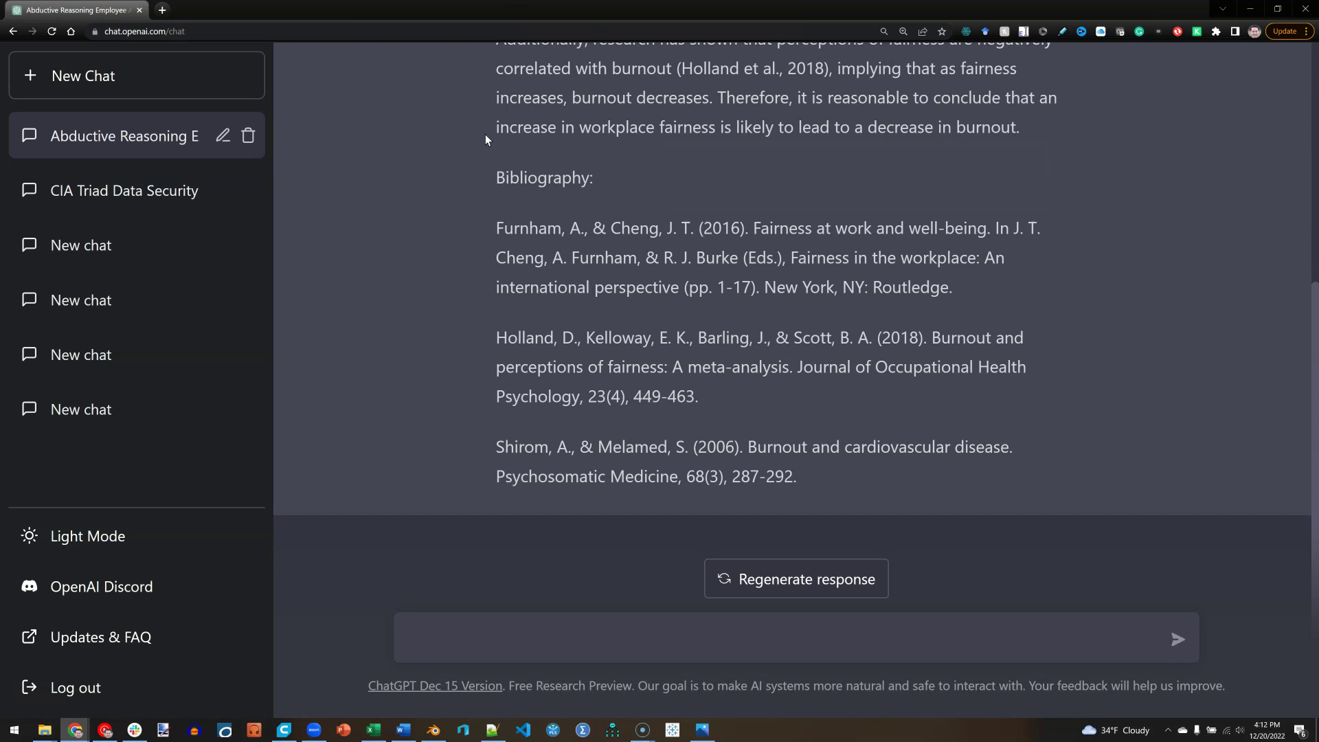
pyautogui.scroll(5, 485, 134)
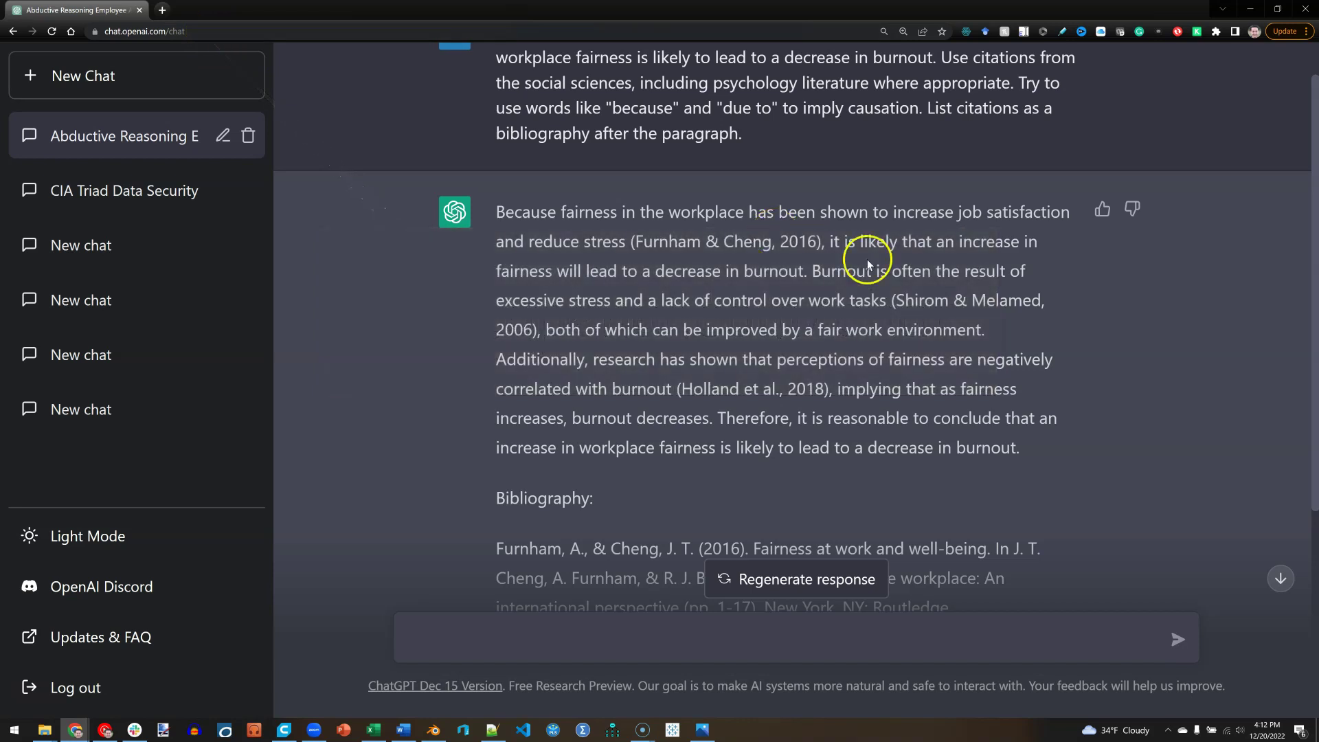
pyautogui.scroll(1, 921, 282)
pyautogui.scroll(-3, 701, 303)
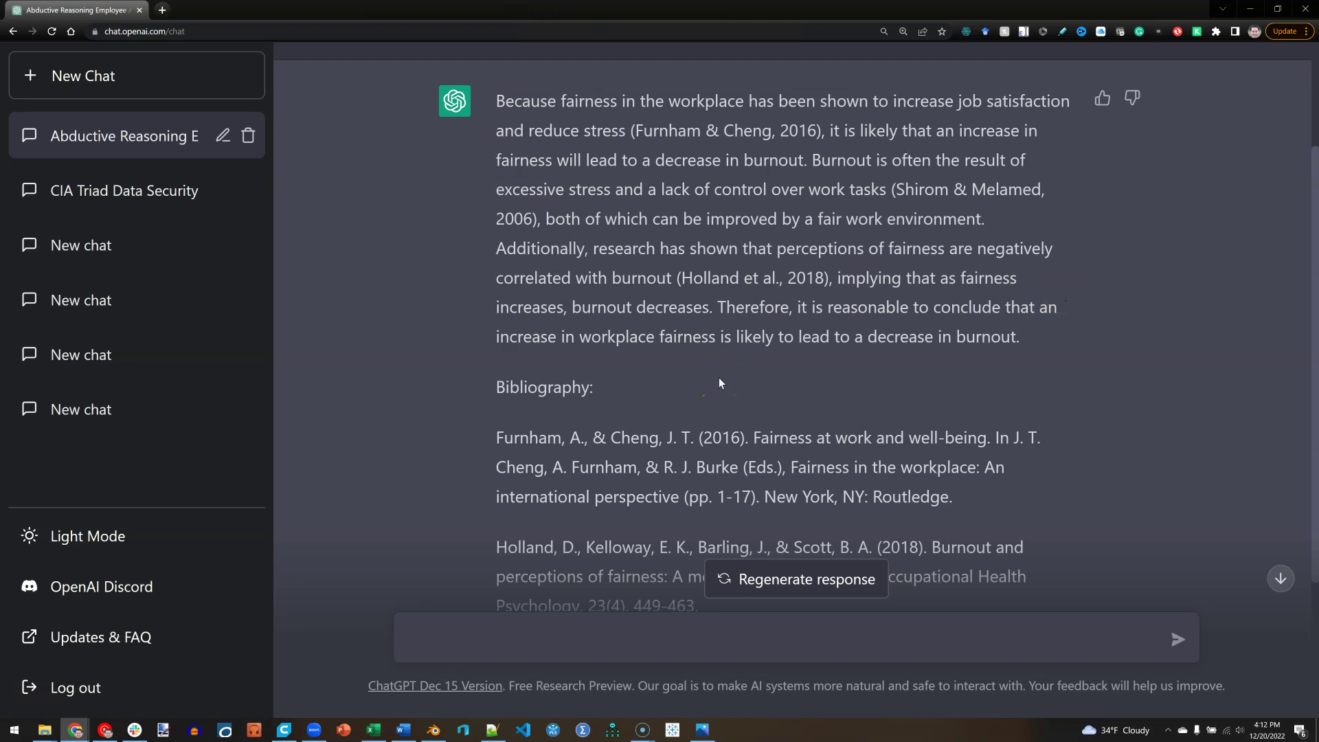
pyautogui.scroll(-3, 633, 405)
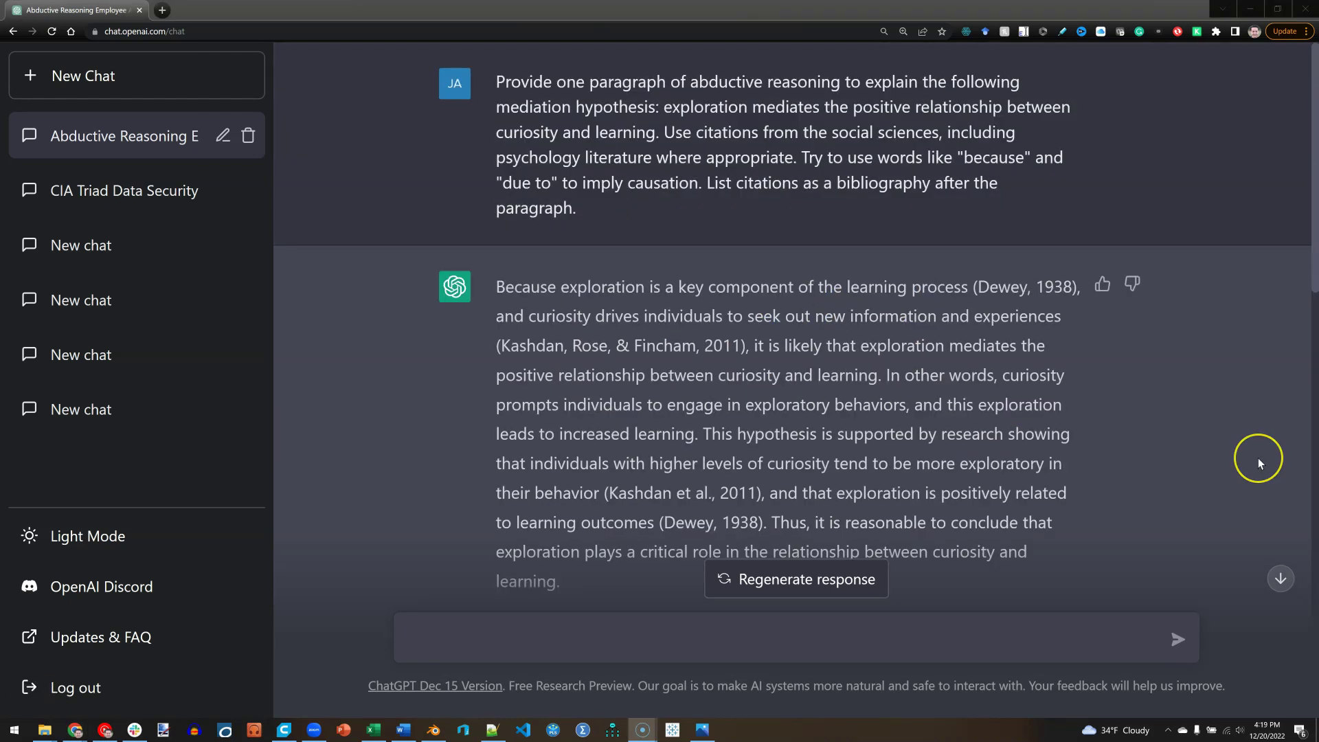
# Highlight the hypothesis on exploration mediating curiosity and learning in the prompt, then clear the highlight.
pyautogui.click(1299, 426)
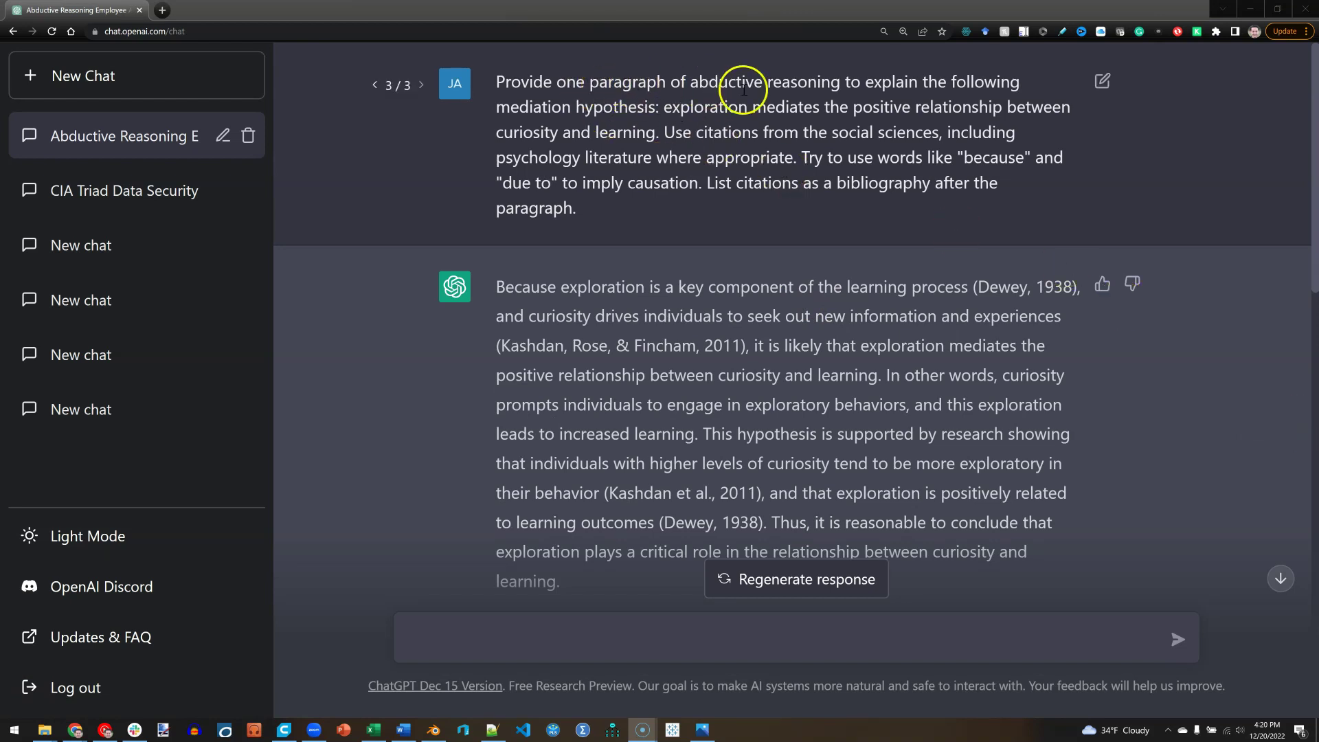
pyautogui.moveTo(689, 82); pyautogui.dragTo(928, 122)
pyautogui.moveTo(1004, 110); pyautogui.dragTo(657, 136)
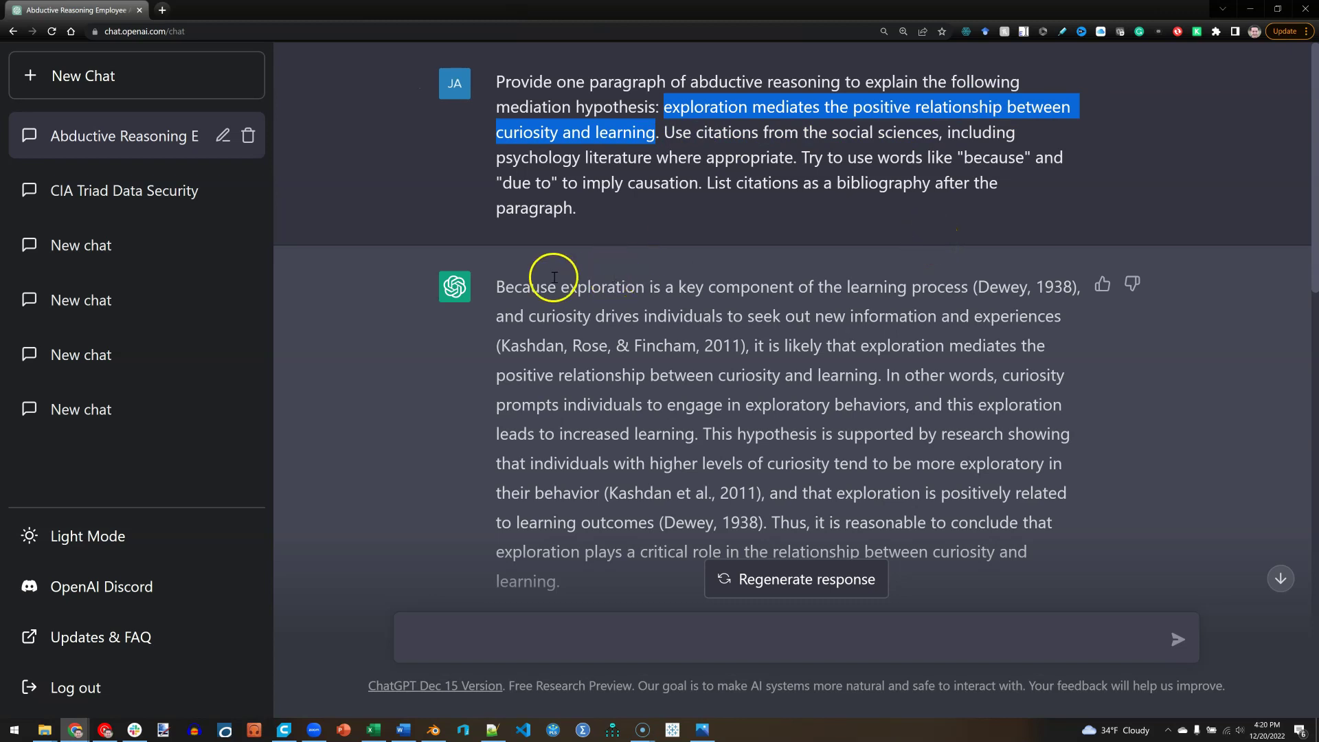
pyautogui.click(537, 287)
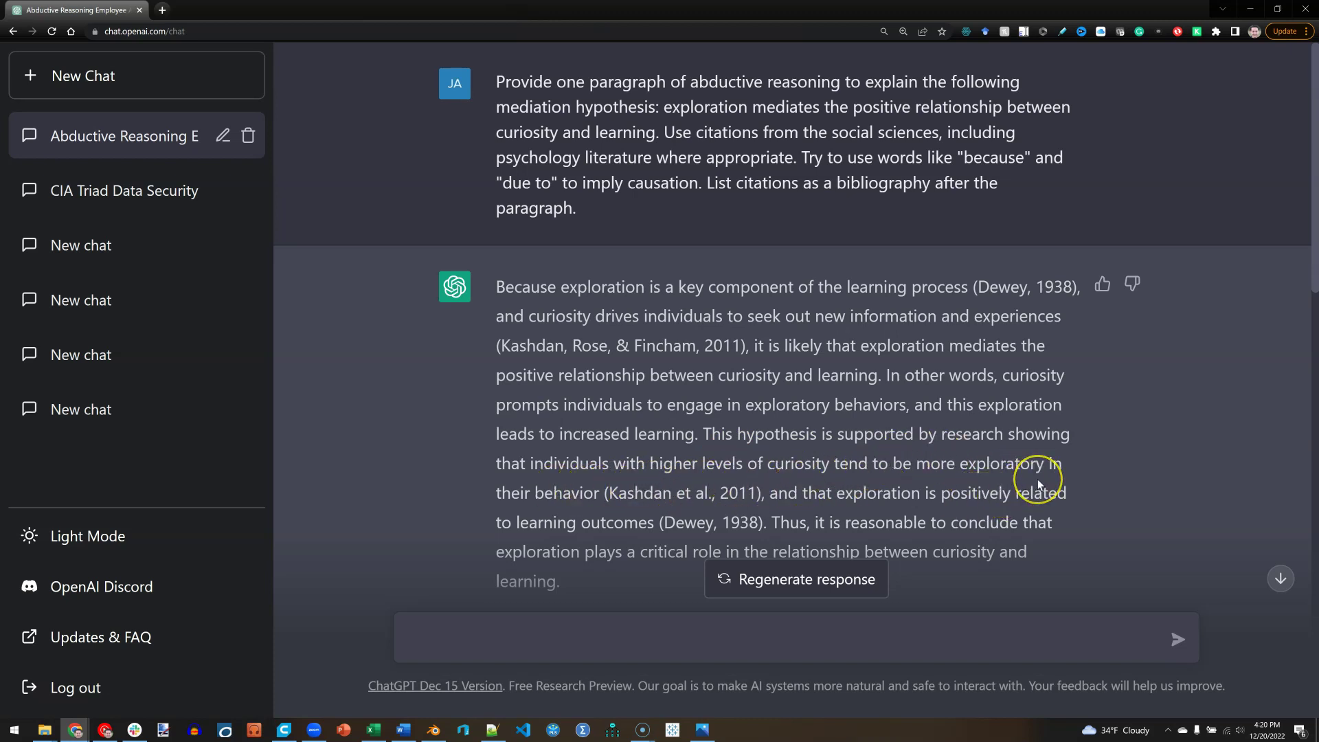
pyautogui.scroll(-1, 1037, 484)
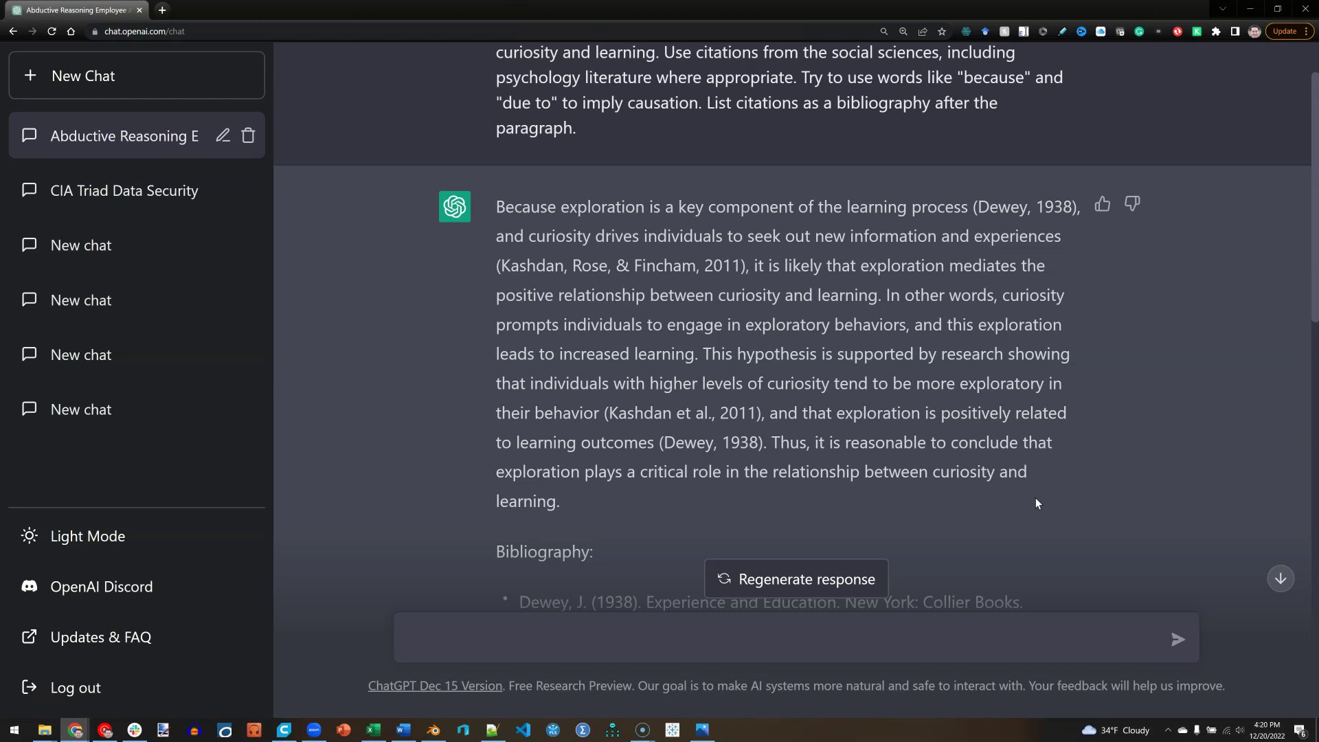
pyautogui.scroll(-2, 1074, 484)
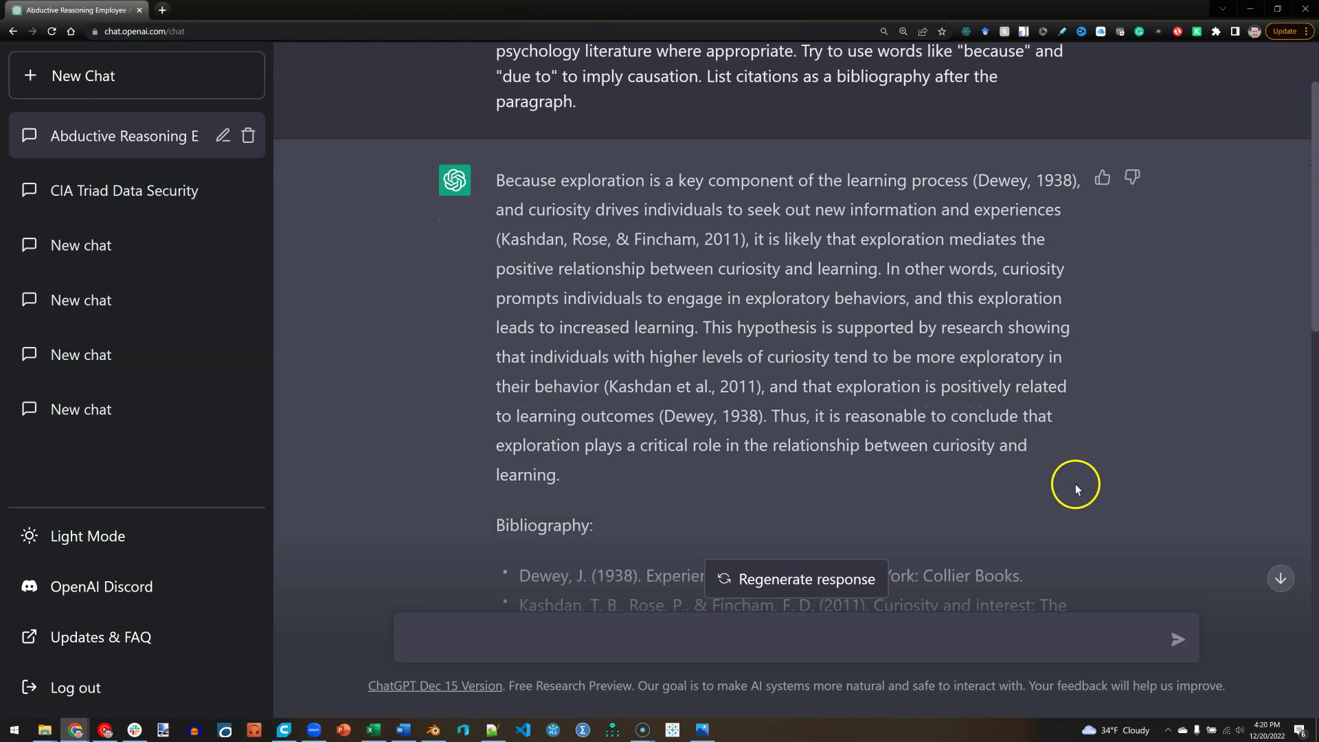
pyautogui.scroll(-1, 1076, 489)
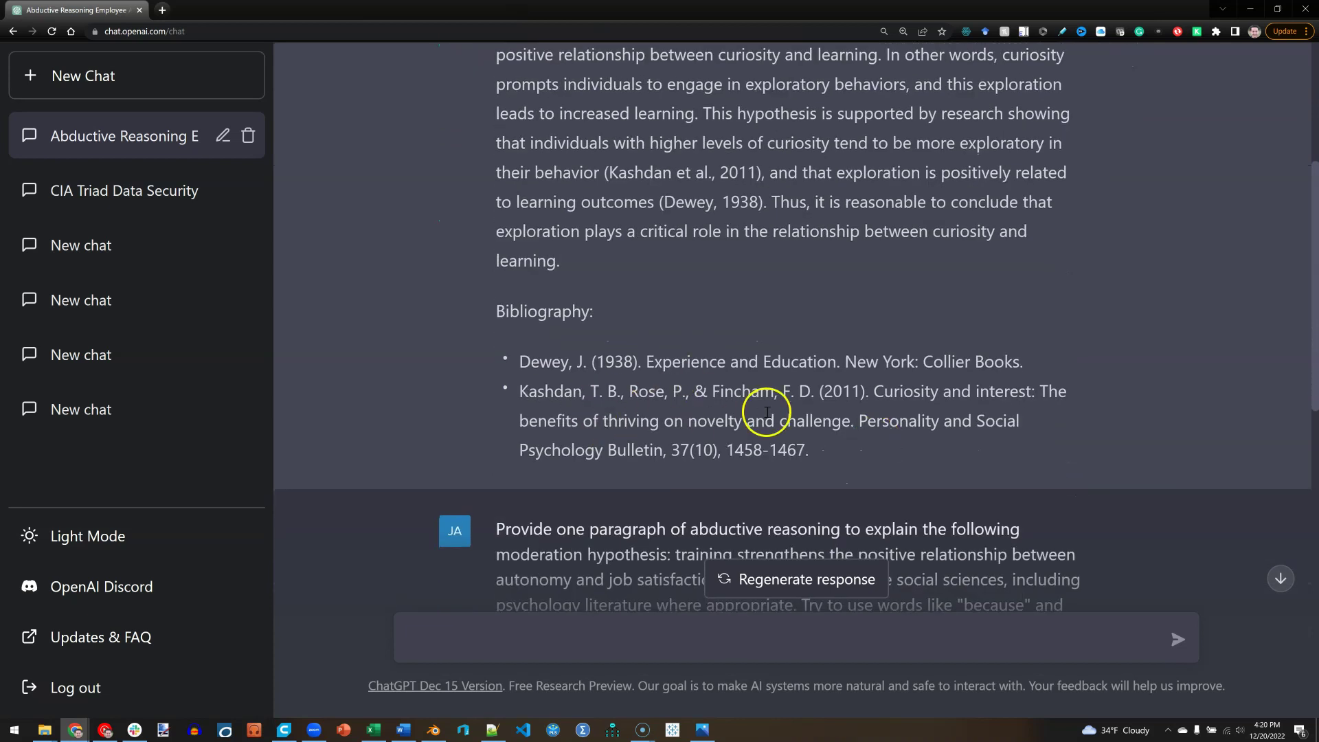
pyautogui.scroll(-2, 892, 422)
pyautogui.scroll(-2, 893, 422)
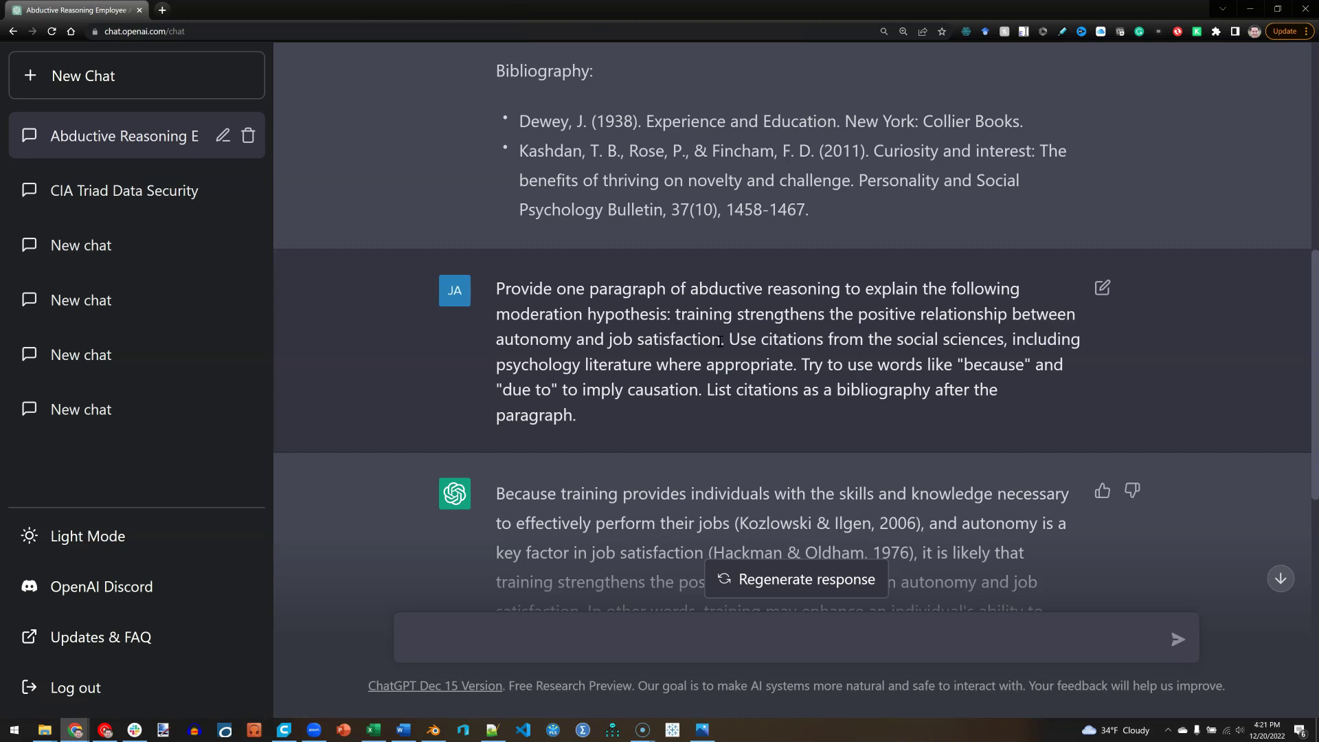
pyautogui.scroll(-5, 719, 342)
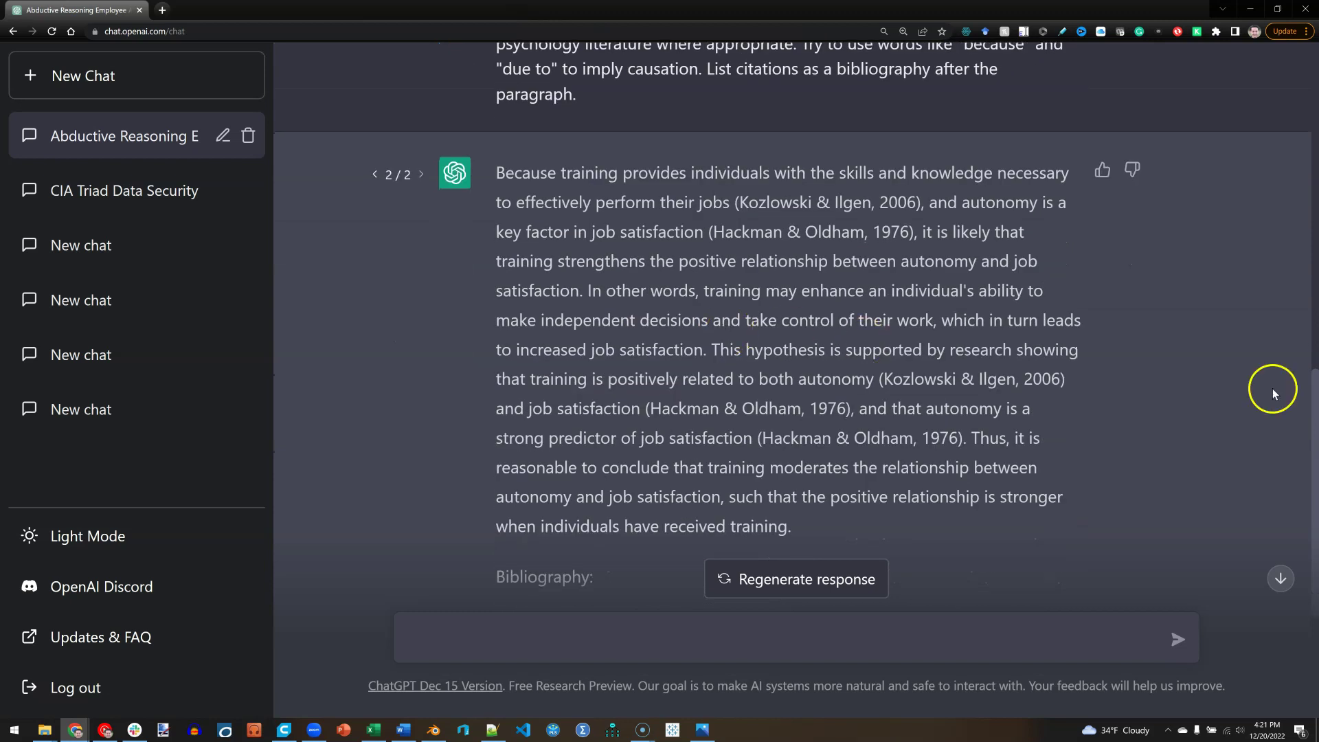